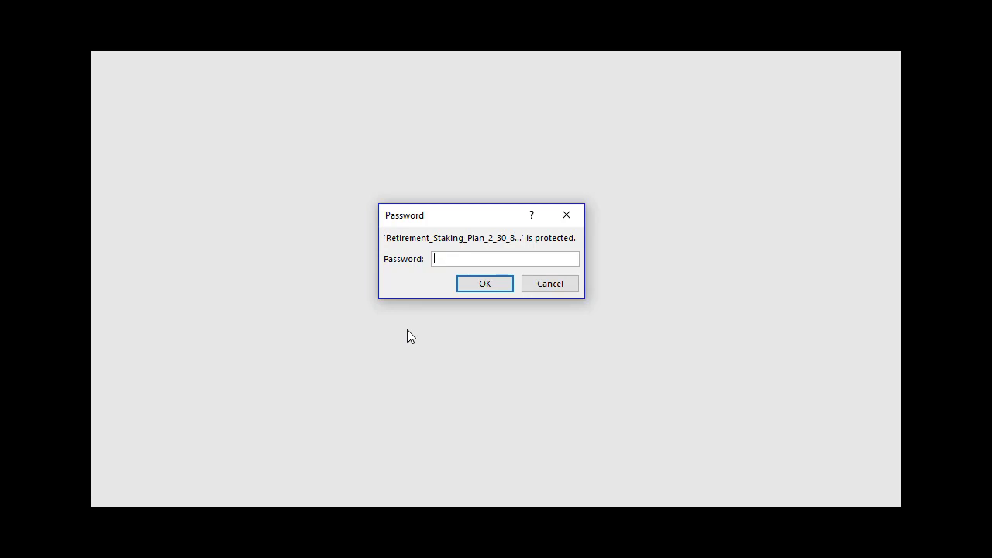
Step: Open the protected Retirement_Staking_Plan workbook with its password and switch from the instructions to the staking plan sheet
{"action": "type", "text": "•••••••"}
{"action": "left_click", "coordinate": [489, 285]}
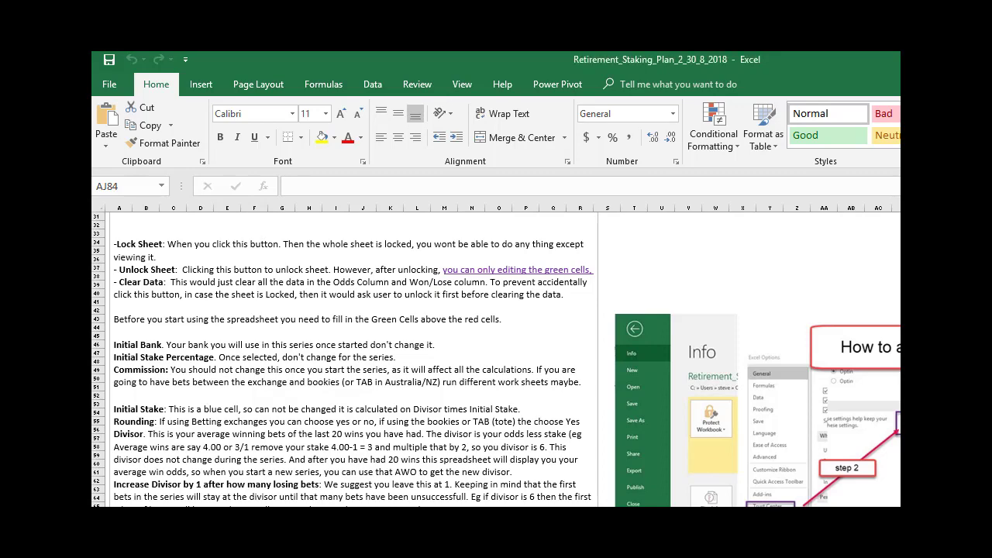
{"action": "left_click", "coordinate": [409, 511]}
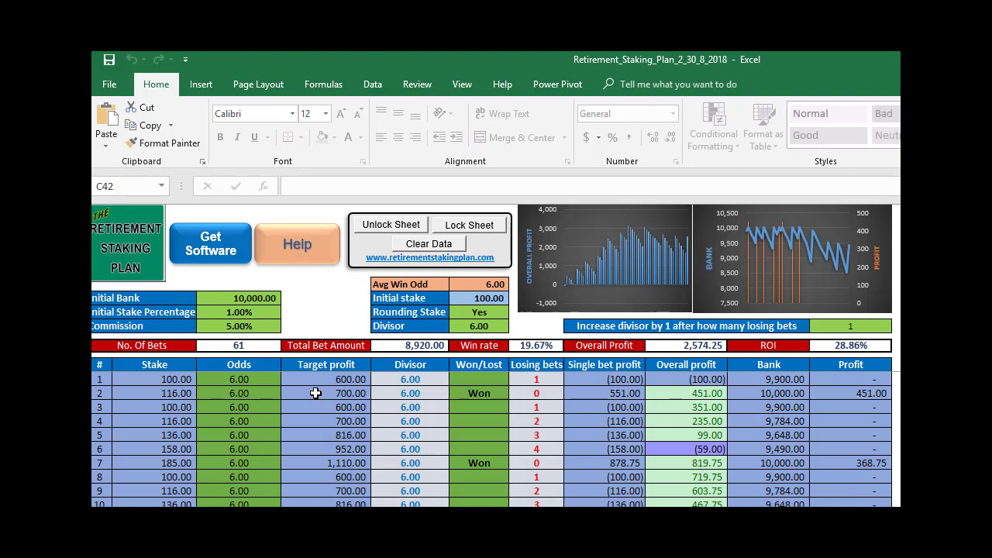
Step: Lock the staking plan sheet and try to edit the Won/Lost cell of bet 5
{"action": "left_click", "coordinate": [461, 224]}
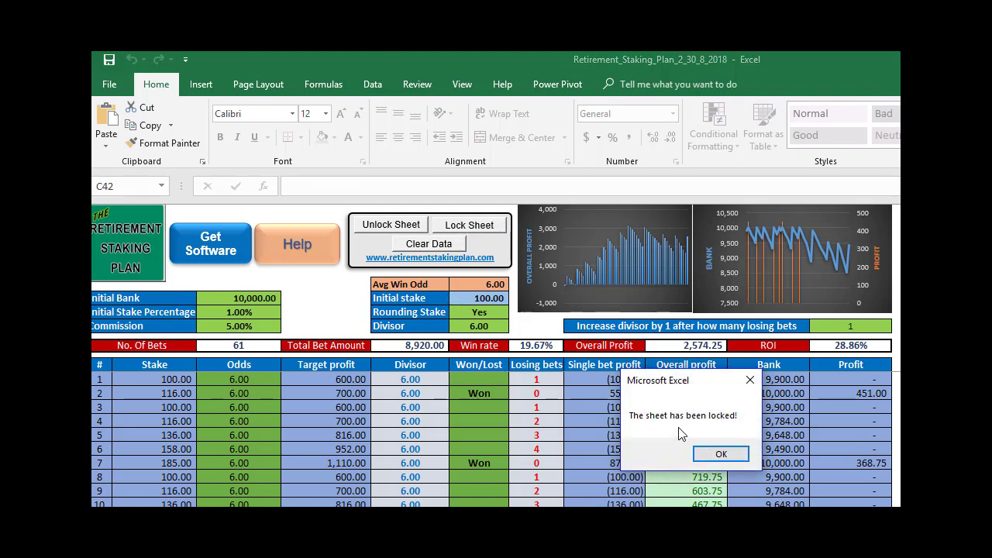
{"action": "left_click", "coordinate": [719, 456]}
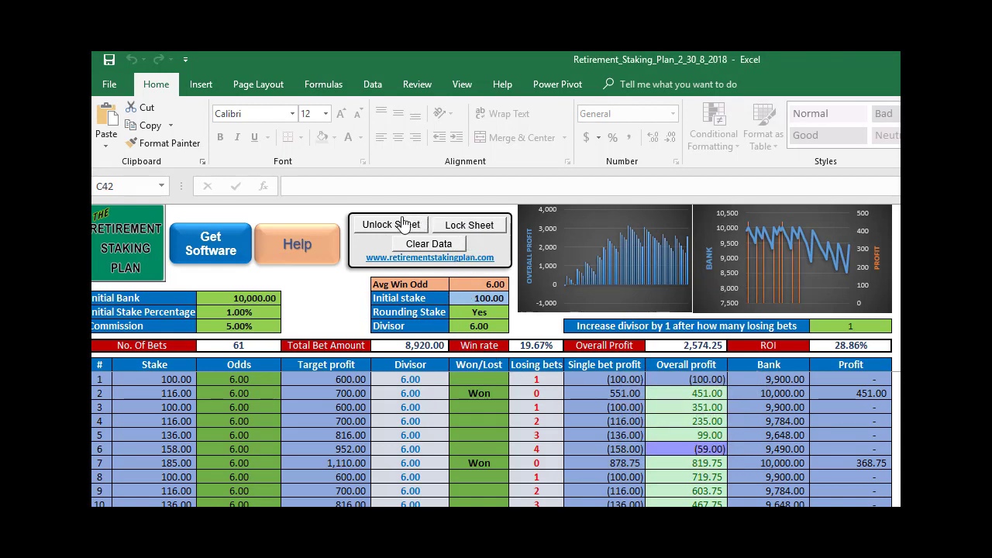
{"action": "double_click", "coordinate": [475, 435]}
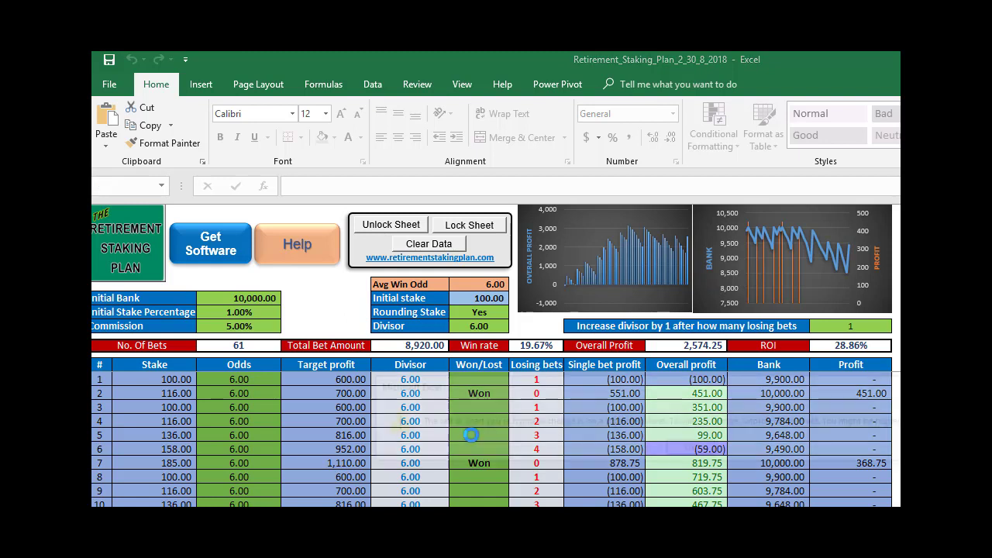
{"action": "left_click", "coordinate": [678, 452]}
{"action": "scroll", "coordinate": [535, 341], "scroll_direction": "down", "scroll_amount": 1}
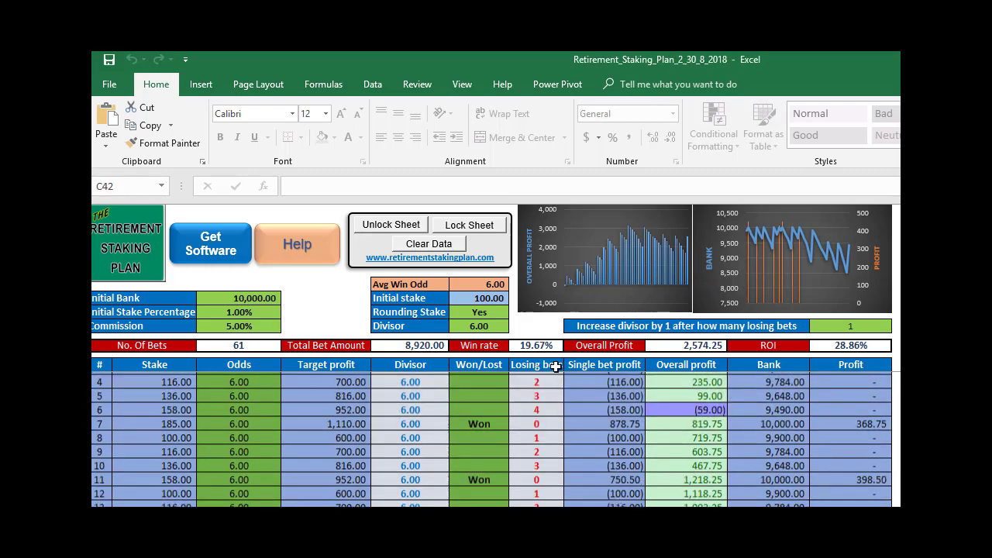
Step: Unlock the staking plan sheet and select the Won/Lost cell of bet 9
{"action": "left_click", "coordinate": [391, 226]}
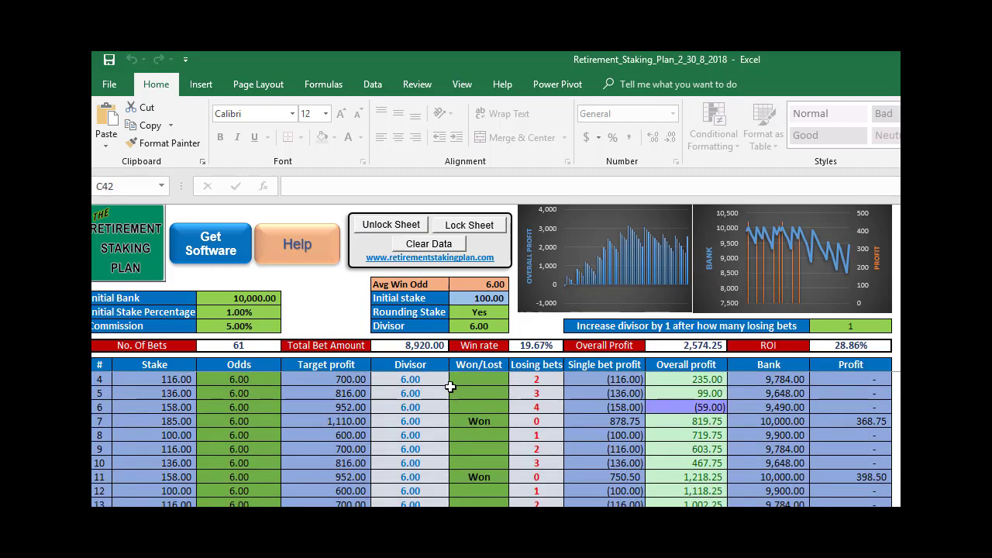
{"action": "left_click", "coordinate": [478, 448]}
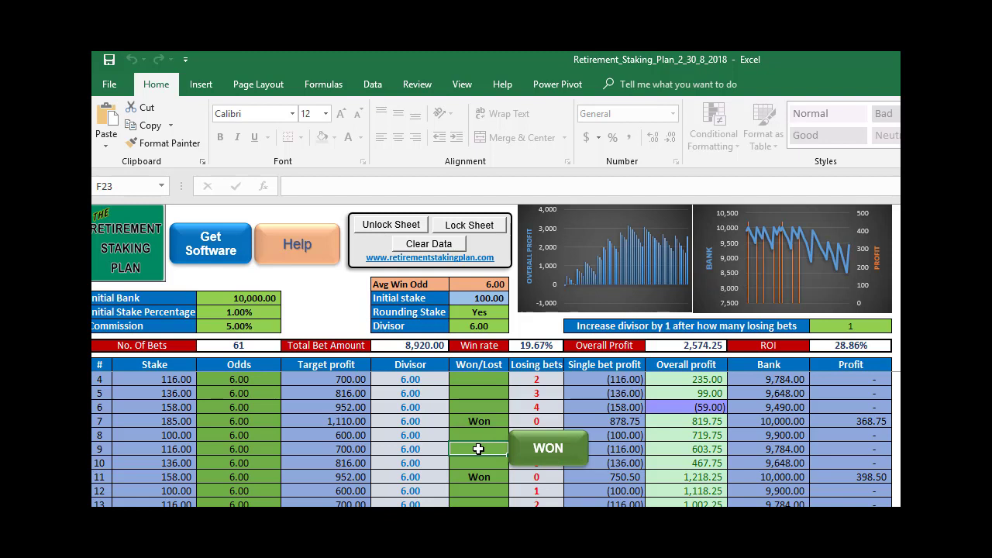
Step: Open the Macro Settings in the Trust Center to review them
{"action": "left_click", "coordinate": [111, 84]}
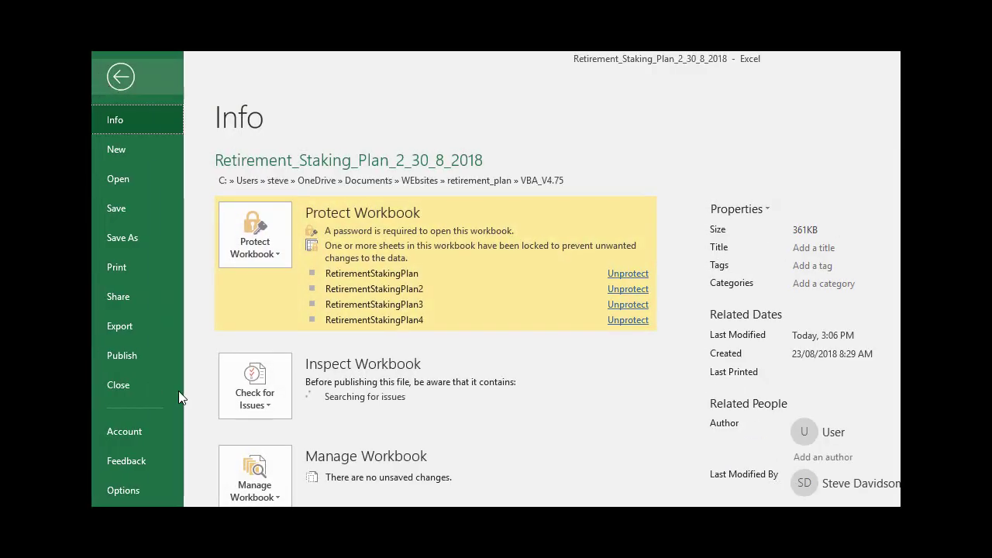
{"action": "left_click", "coordinate": [125, 489]}
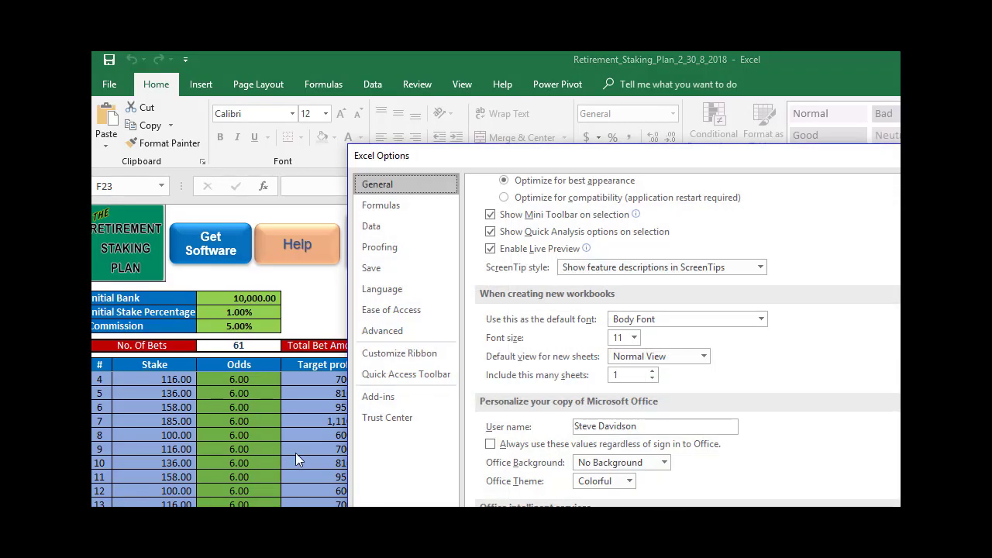
{"action": "left_click", "coordinate": [389, 418]}
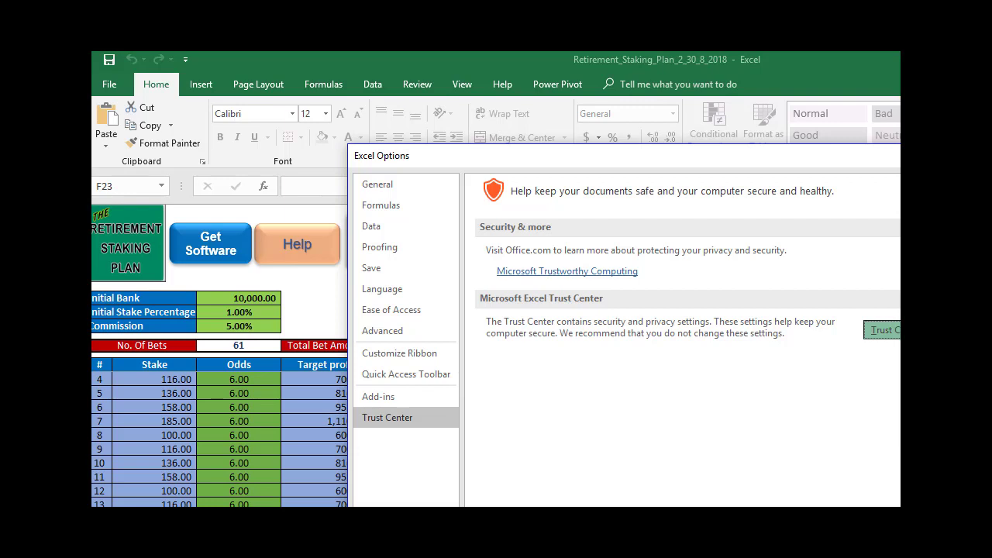
{"action": "left_click", "coordinate": [882, 329]}
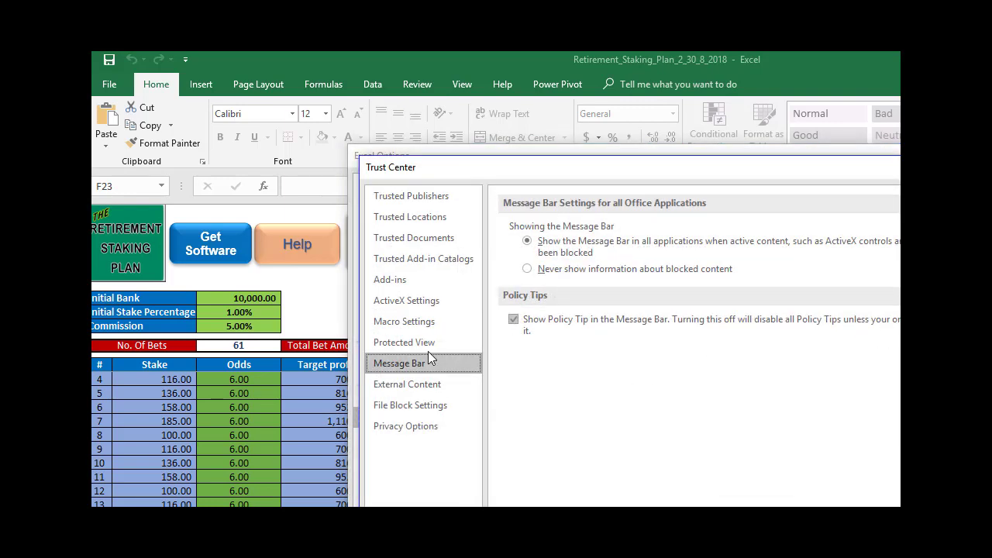
{"action": "left_click", "coordinate": [417, 328]}
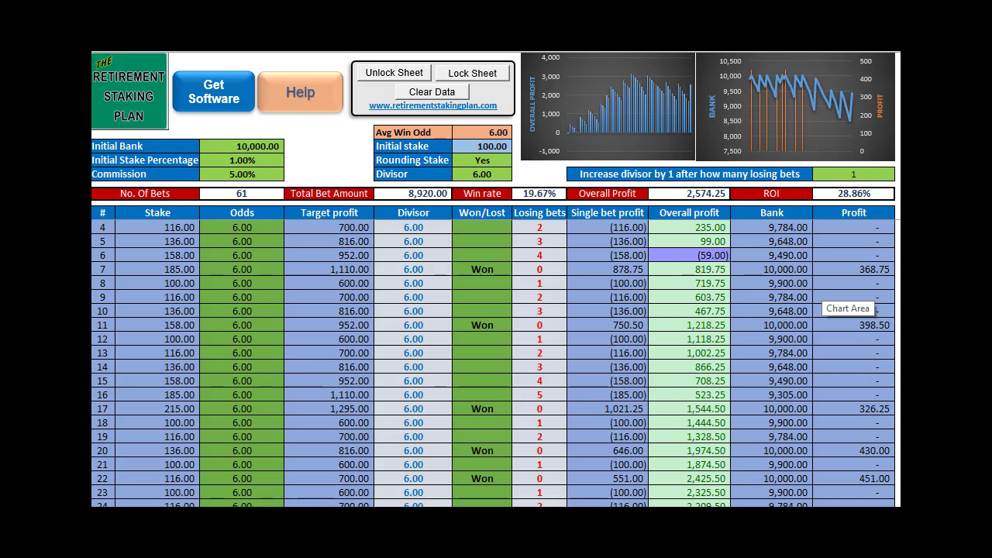
Step: Clear all odds and Won/Lost data from the staking plan
{"action": "left_click", "coordinate": [241, 311]}
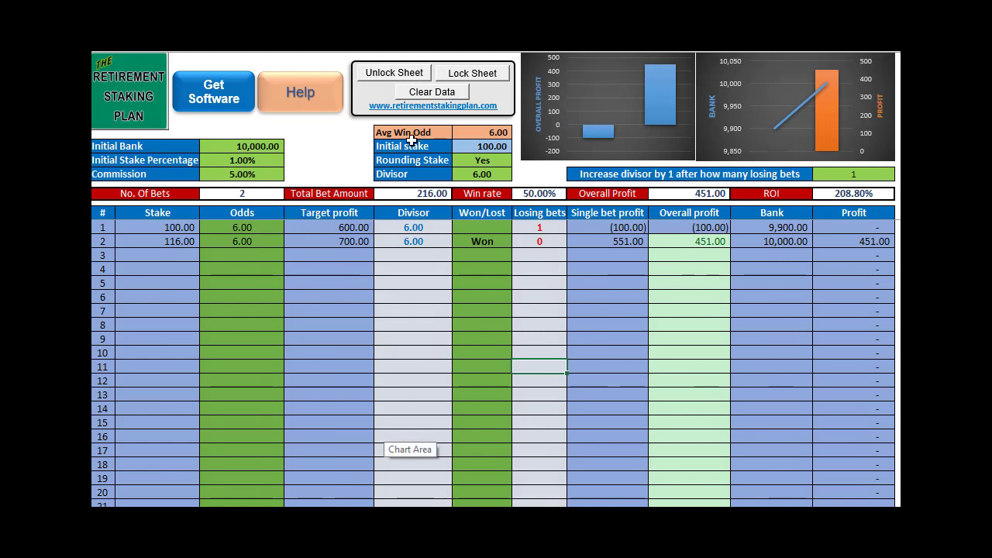
{"action": "left_click", "coordinate": [434, 92]}
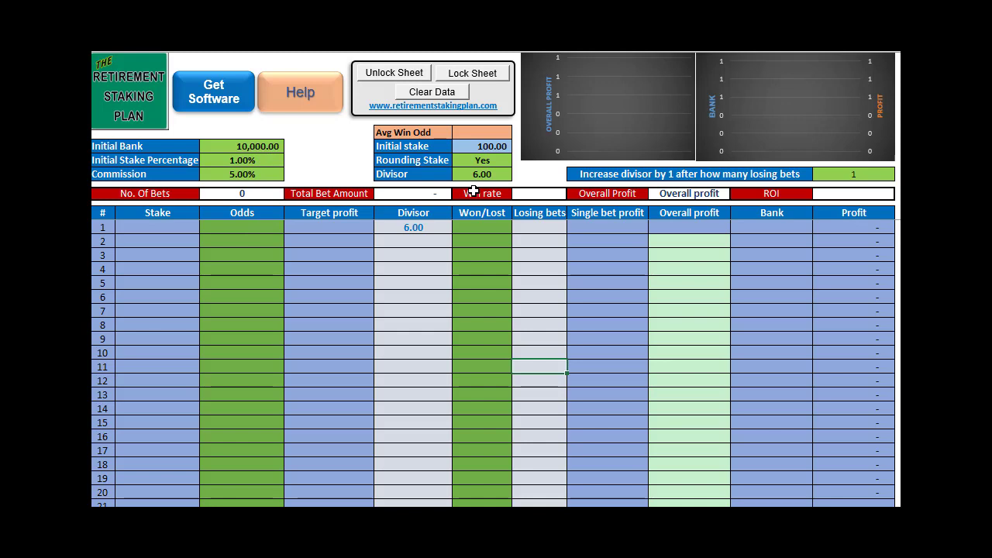
Step: Set the Initial Bank to 1000 and the Commission to 0%
{"action": "left_click", "coordinate": [244, 147]}
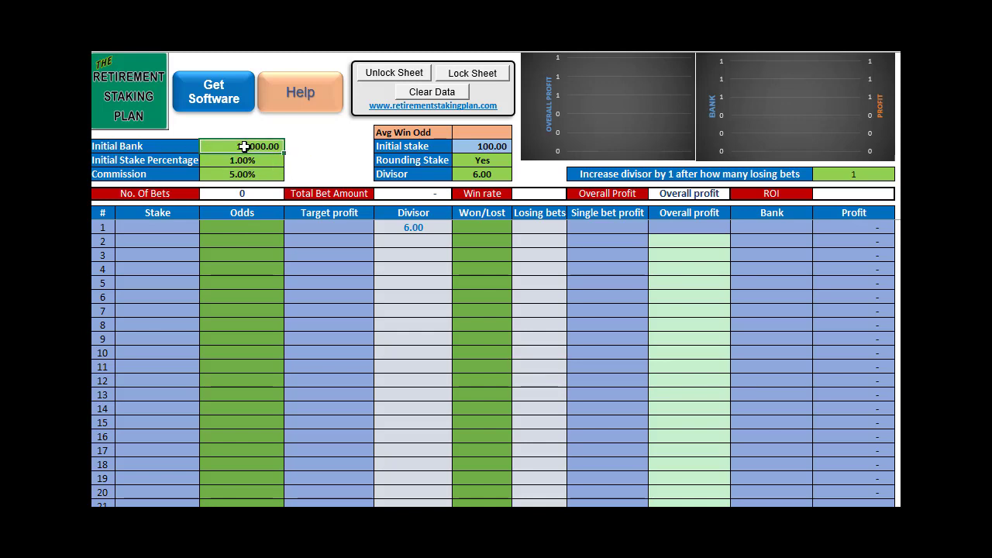
{"action": "type", "text": "1000"}
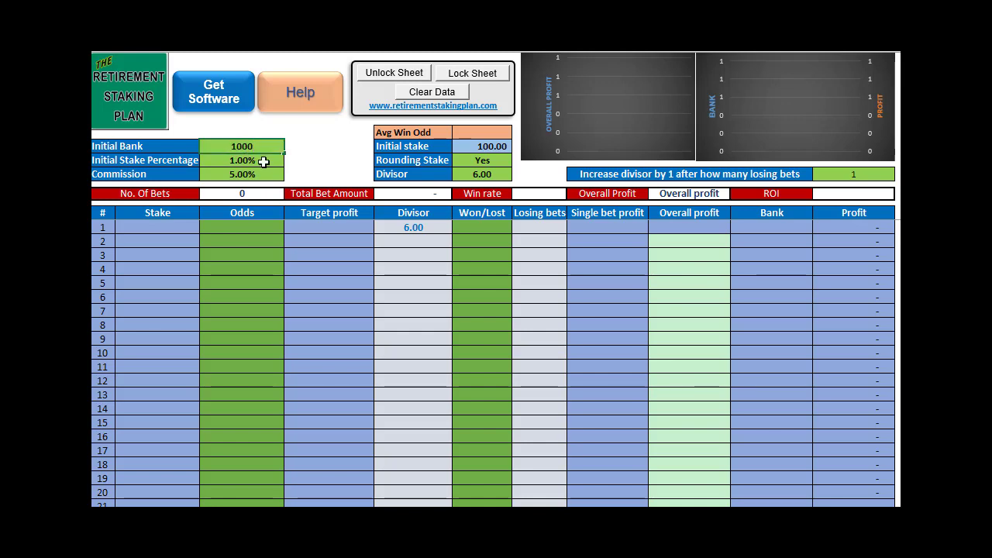
{"action": "key", "text": "Return"}
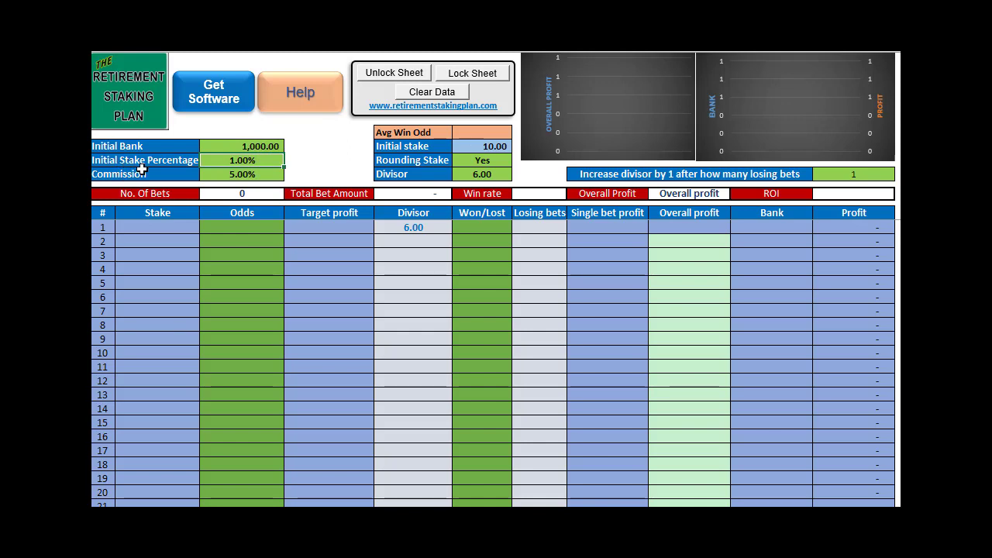
{"action": "left_click", "coordinate": [257, 175]}
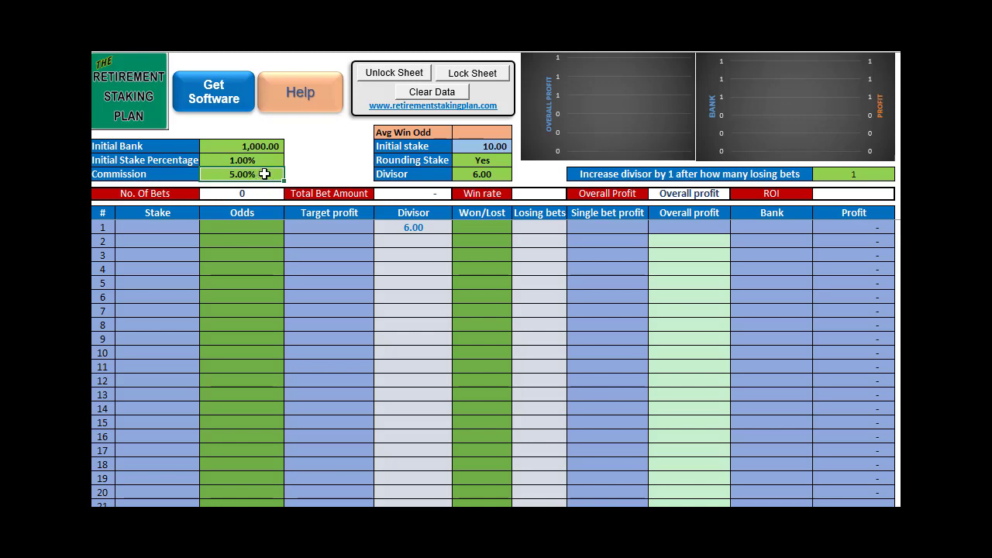
{"action": "type", "text": "0"}
{"action": "key", "text": "Return"}
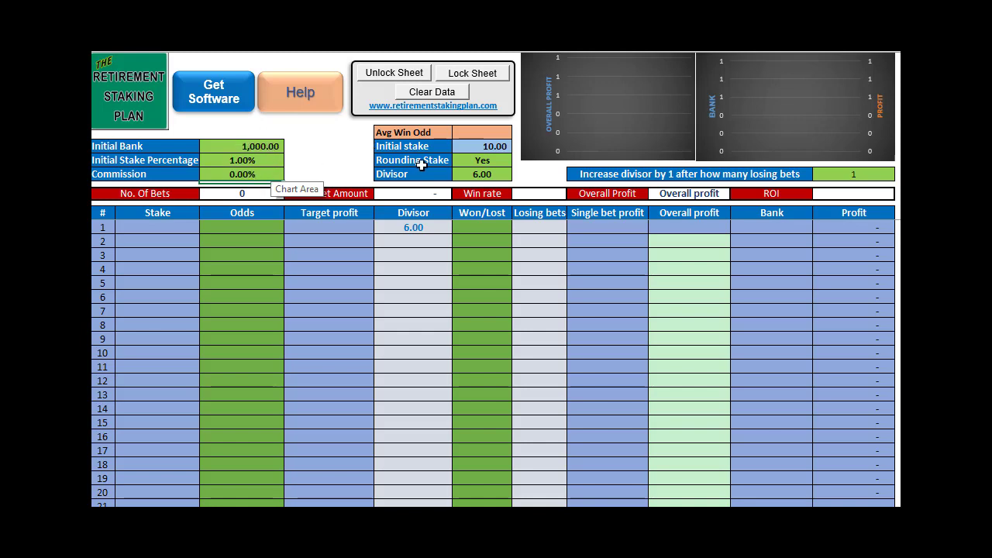
Step: View the available choices for the Rounding Stake setting
{"action": "left_click", "coordinate": [470, 160]}
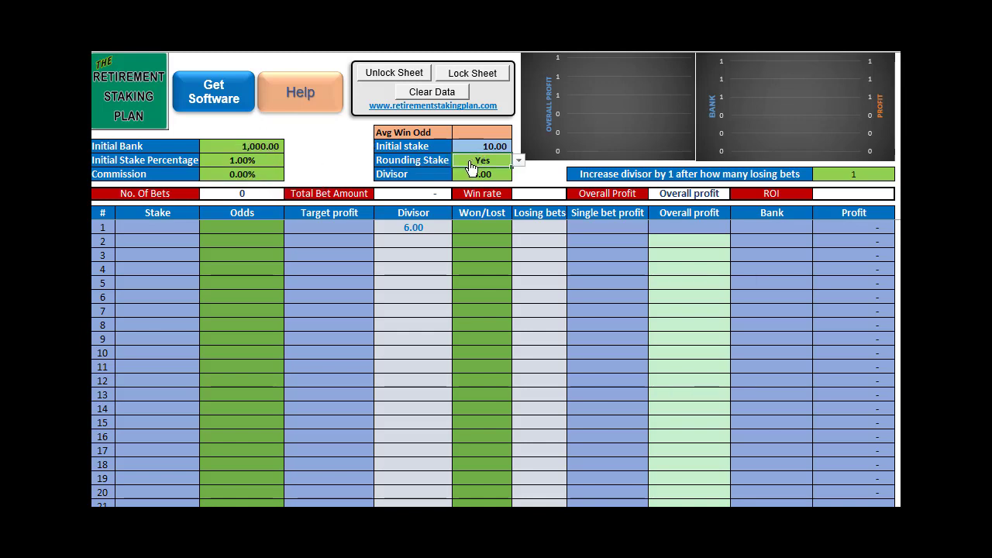
{"action": "left_click", "coordinate": [520, 161]}
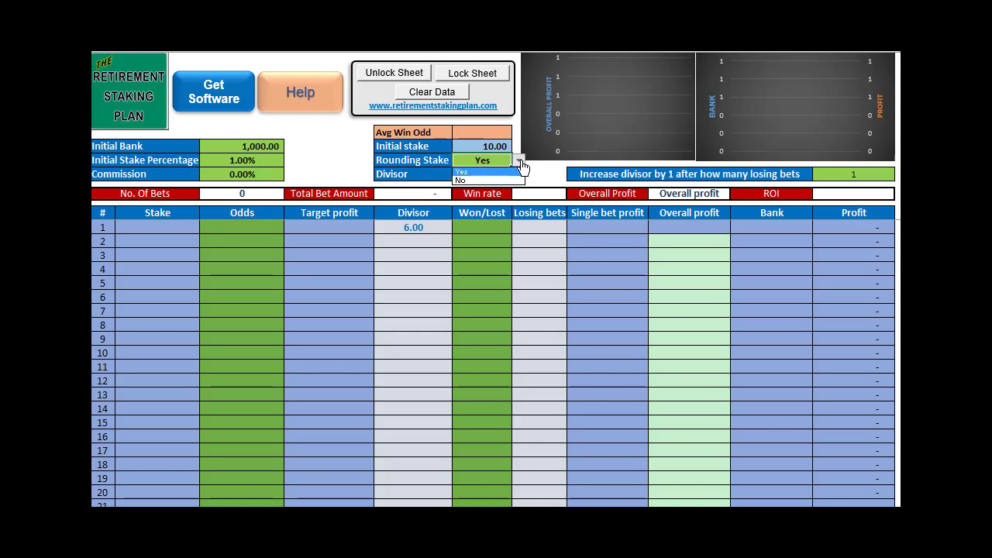
{"action": "left_click", "coordinate": [520, 161]}
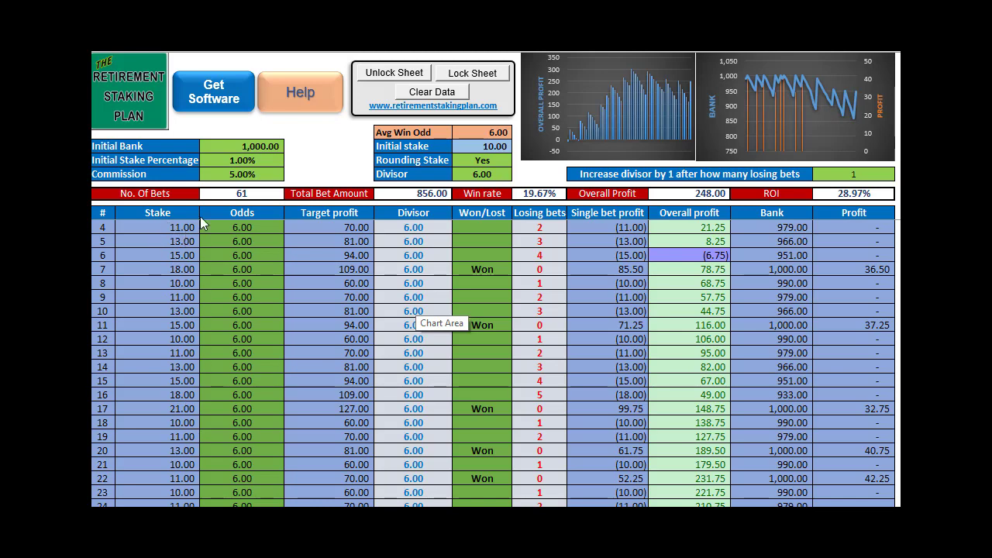
Step: Set Rounding Stake to No
{"action": "left_click", "coordinate": [506, 161]}
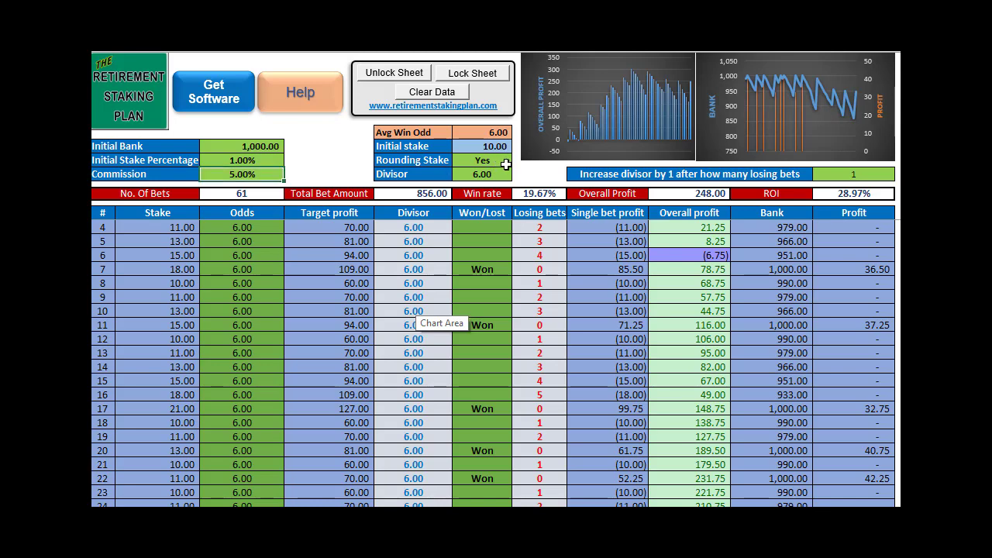
{"action": "left_click", "coordinate": [505, 161]}
{"action": "left_click", "coordinate": [517, 162]}
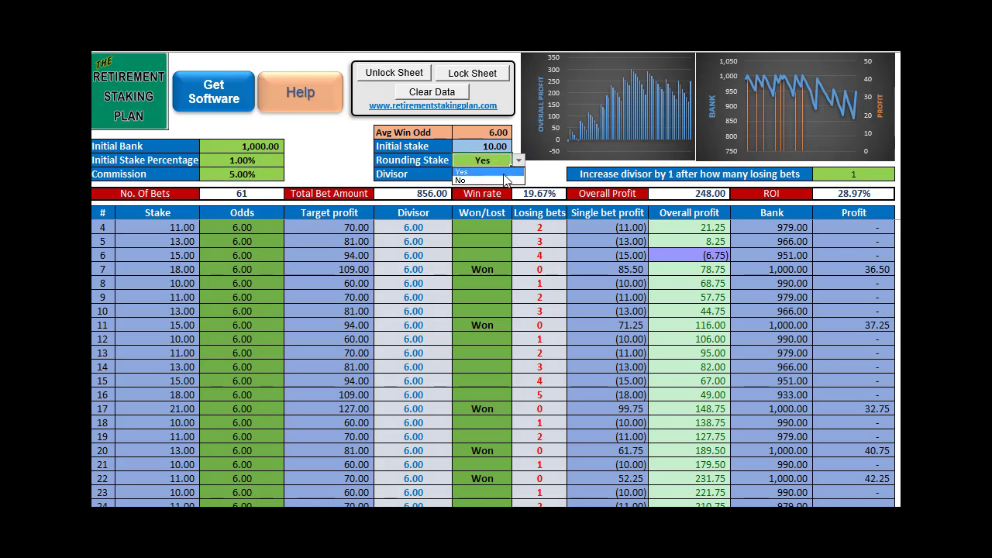
{"action": "left_click", "coordinate": [468, 185]}
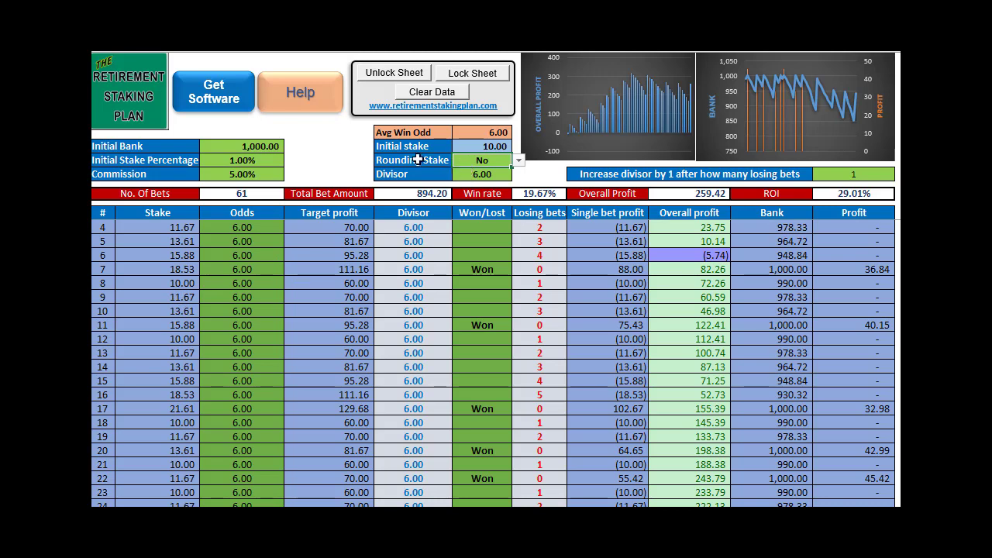
Step: Examine the Divisor setting and how it relates to the Avg Win Odd value
{"action": "left_click", "coordinate": [482, 174]}
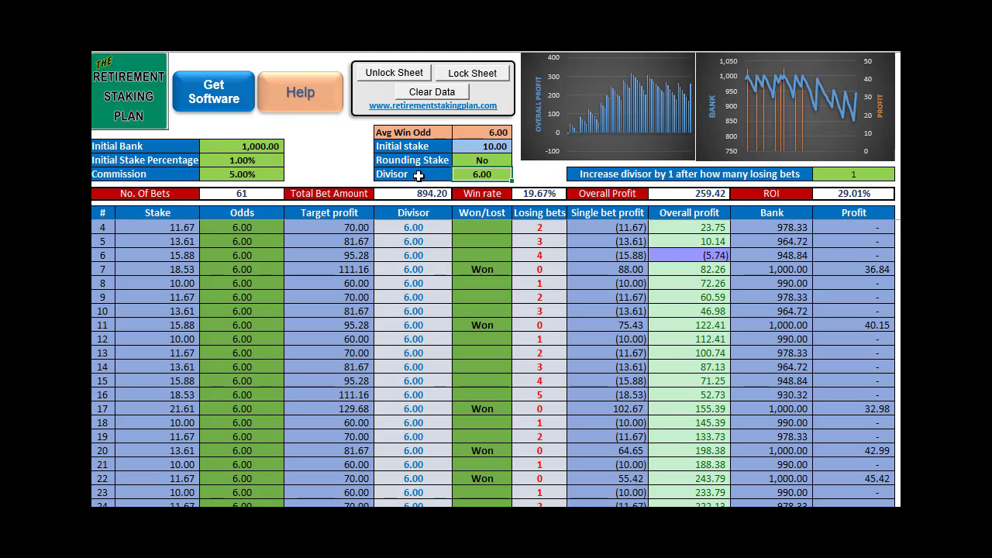
{"action": "left_click", "coordinate": [413, 133]}
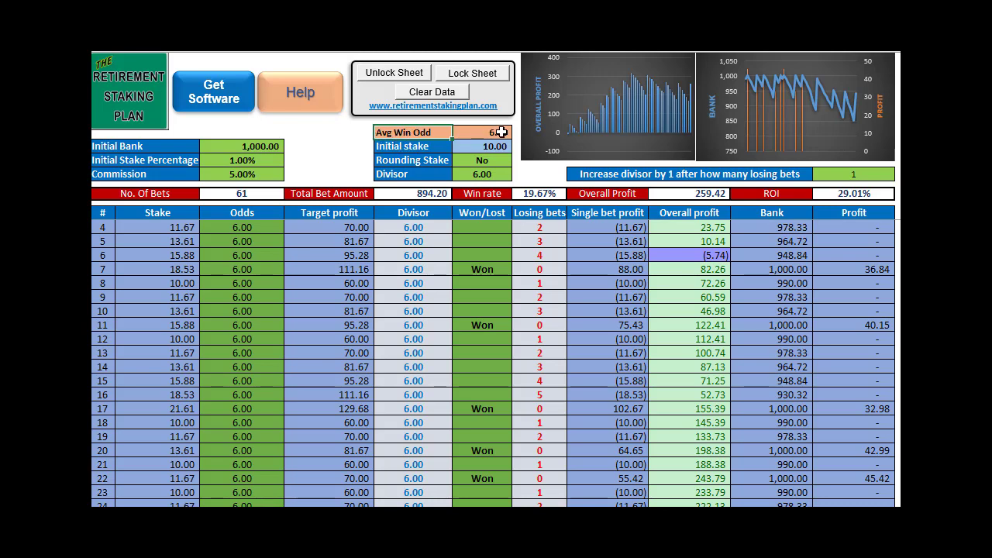
{"action": "left_click", "coordinate": [415, 175]}
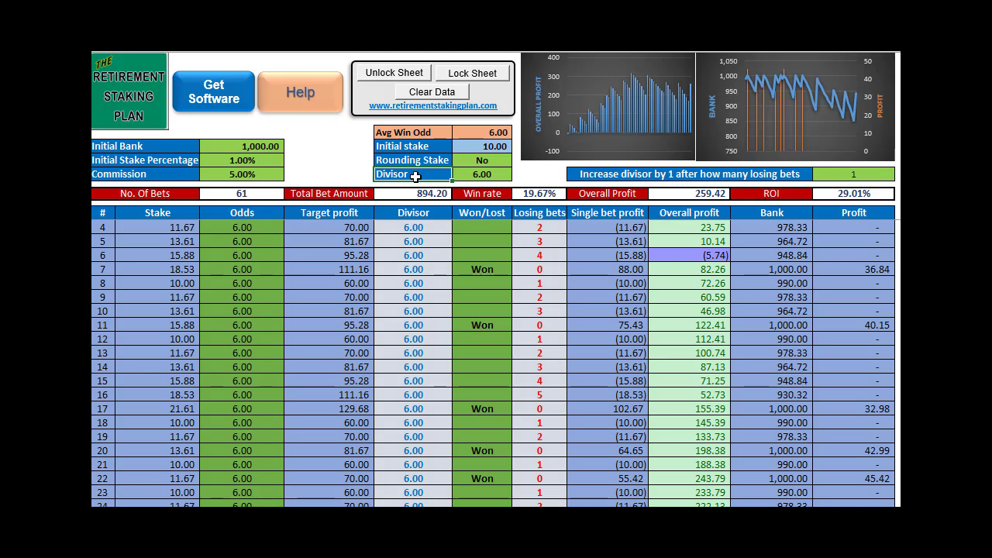
{"action": "left_click", "coordinate": [479, 175]}
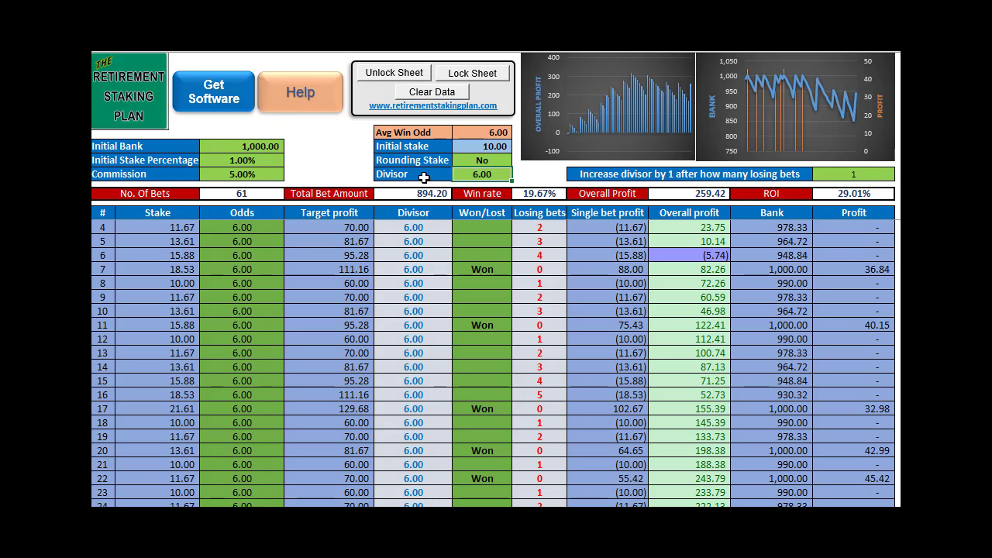
{"action": "left_click", "coordinate": [417, 174]}
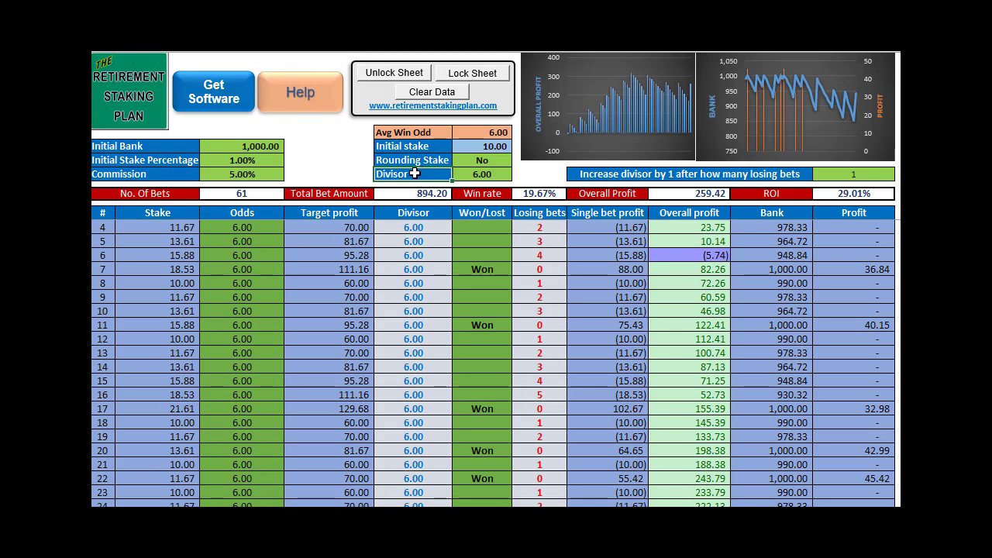
{"action": "left_click", "coordinate": [480, 175]}
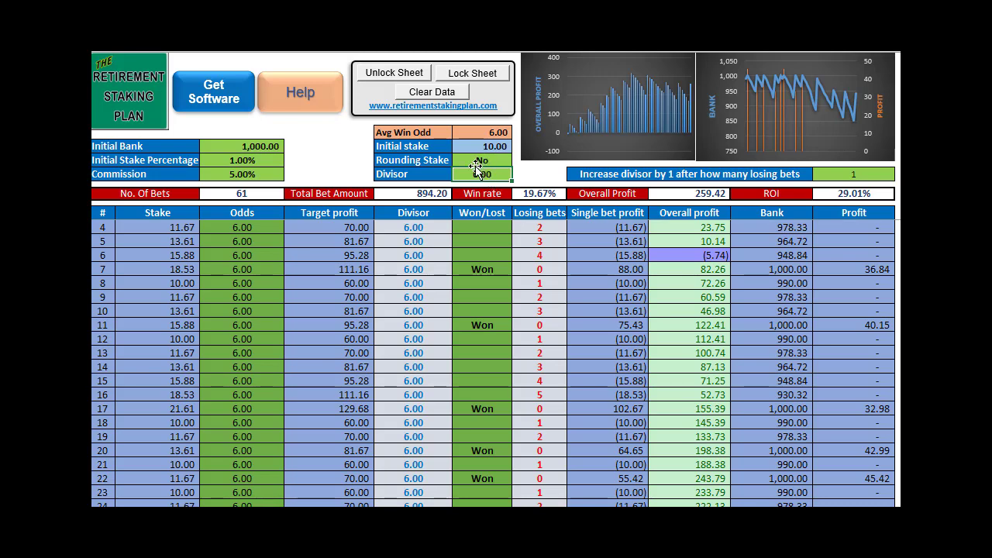
{"action": "left_click", "coordinate": [409, 134]}
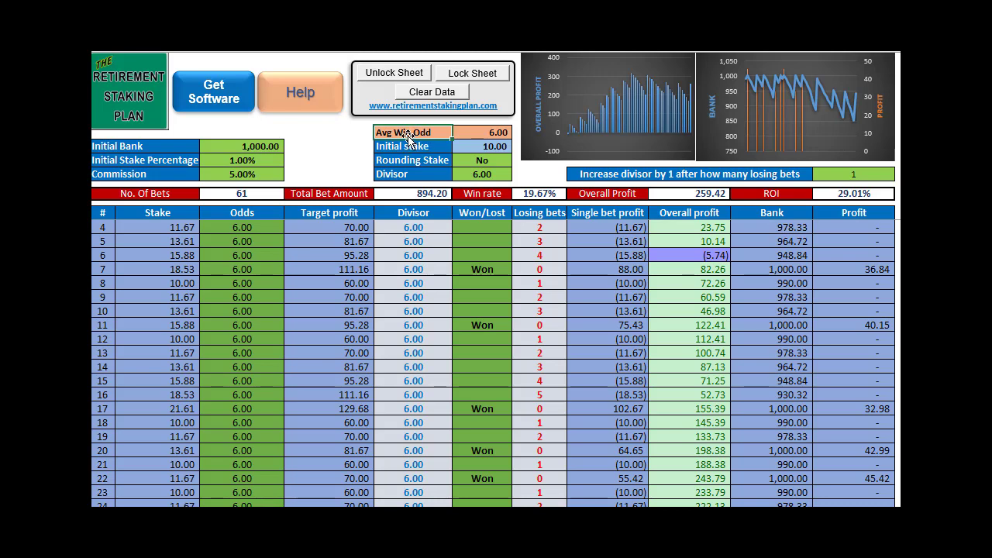
{"action": "left_click", "coordinate": [491, 133]}
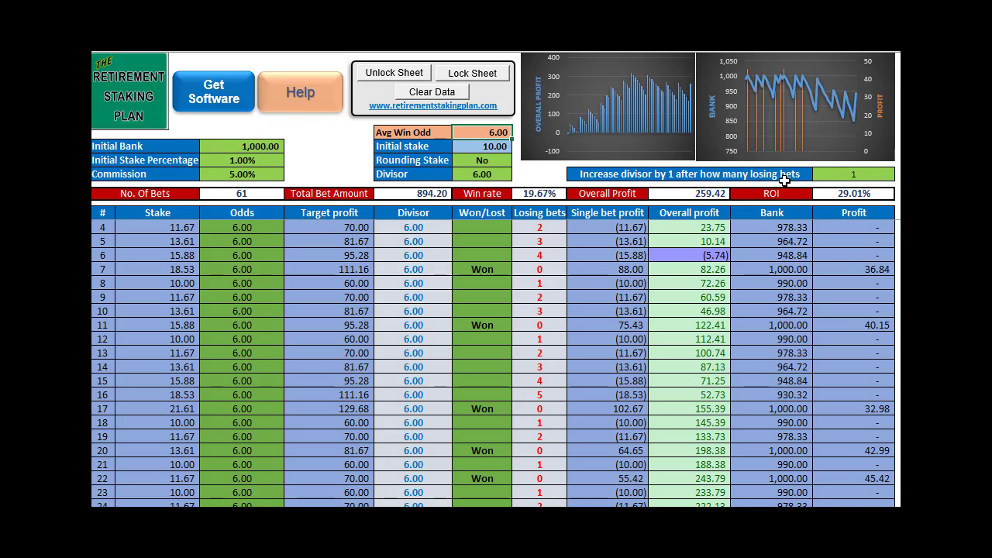
Step: Delete the value for increasing the divisor by 1 after losing bets, and undo the deletion
{"action": "left_click", "coordinate": [857, 174]}
{"action": "key", "text": "Delete"}
{"action": "key", "text": "ctrl+z"}
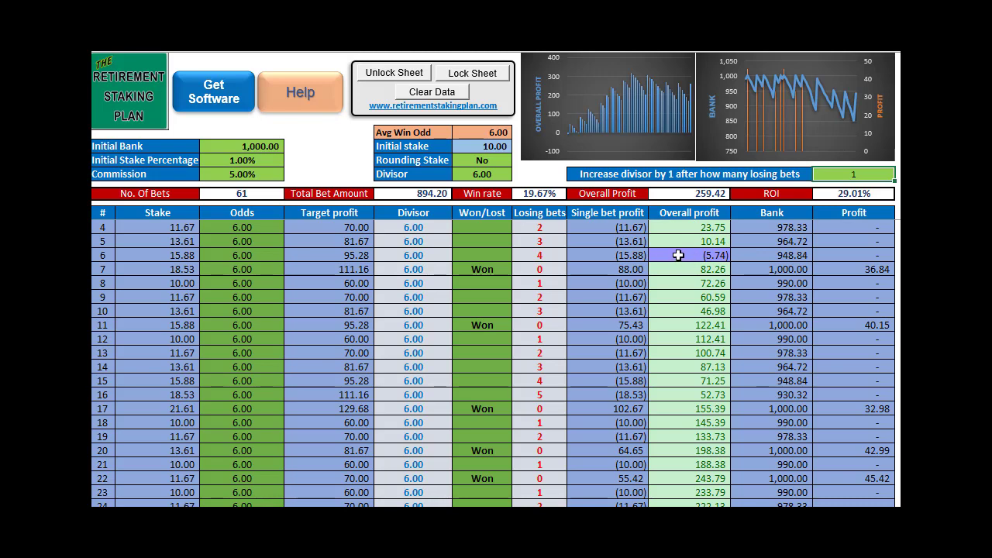
Step: Examine the Bank and Profit values of bet 7, plus the No. Of Bets and Total Bet Amount summary cells
{"action": "left_click", "coordinate": [790, 270]}
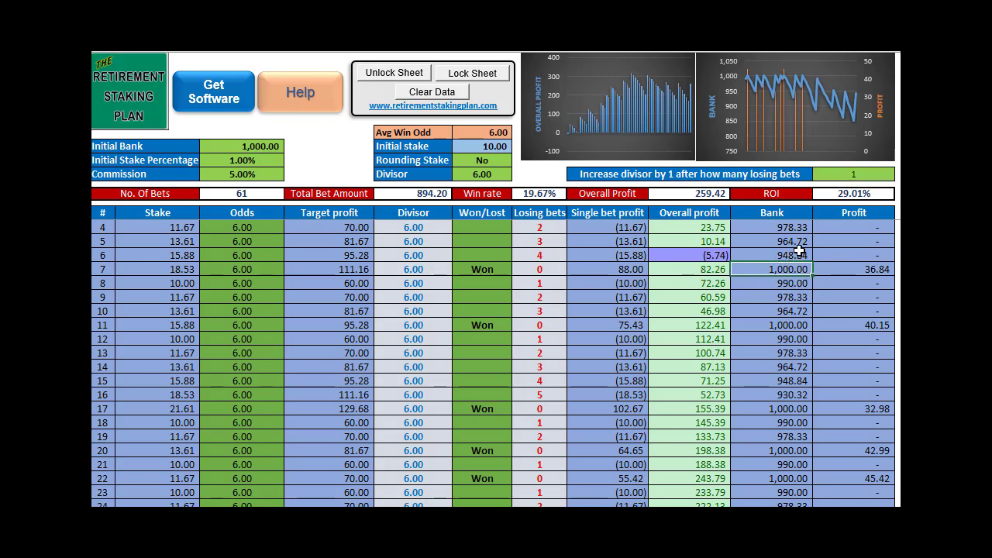
{"action": "left_click", "coordinate": [873, 268]}
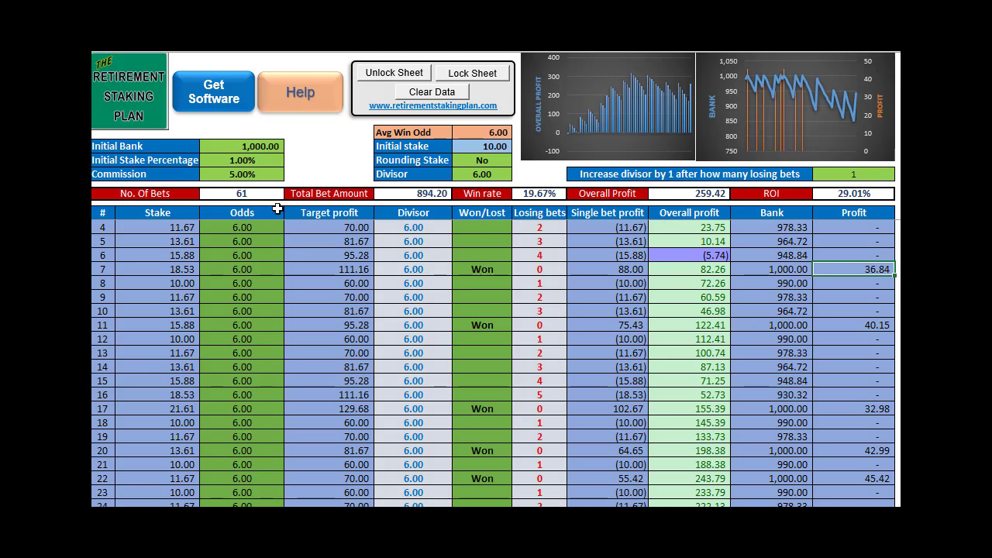
{"action": "left_click", "coordinate": [242, 194]}
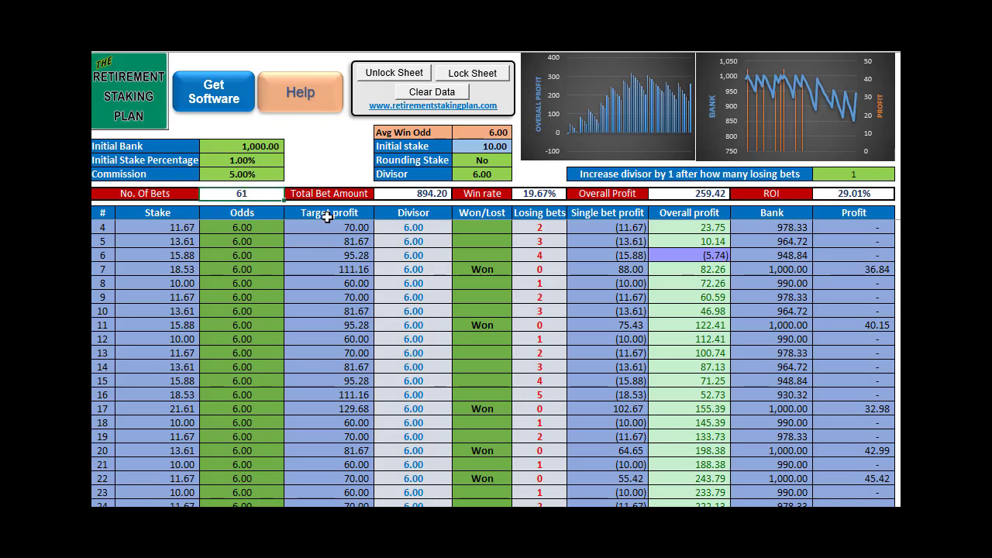
{"action": "left_click", "coordinate": [422, 195]}
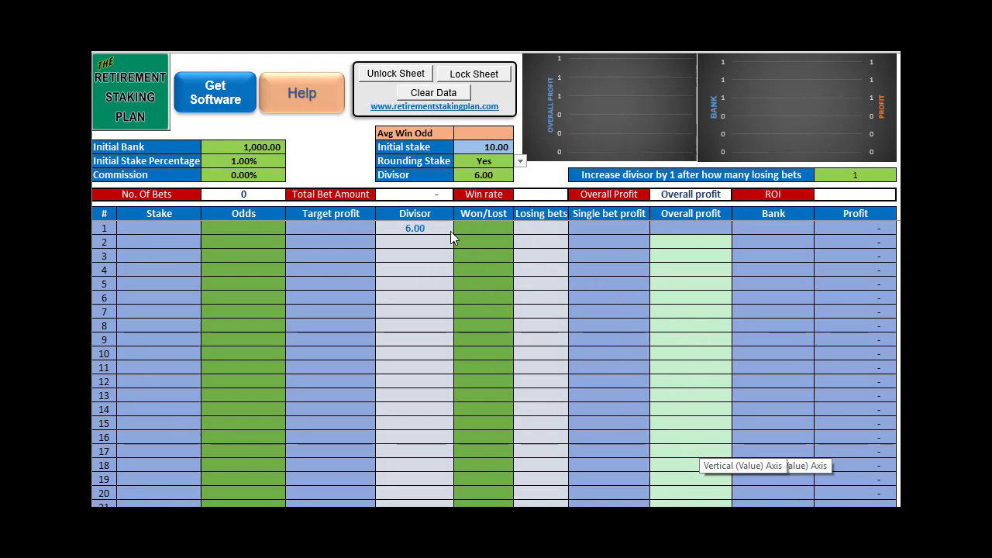
Step: Enter odds of 4.5 for the first bet on the empty staking sheet
{"action": "left_click", "coordinate": [243, 228]}
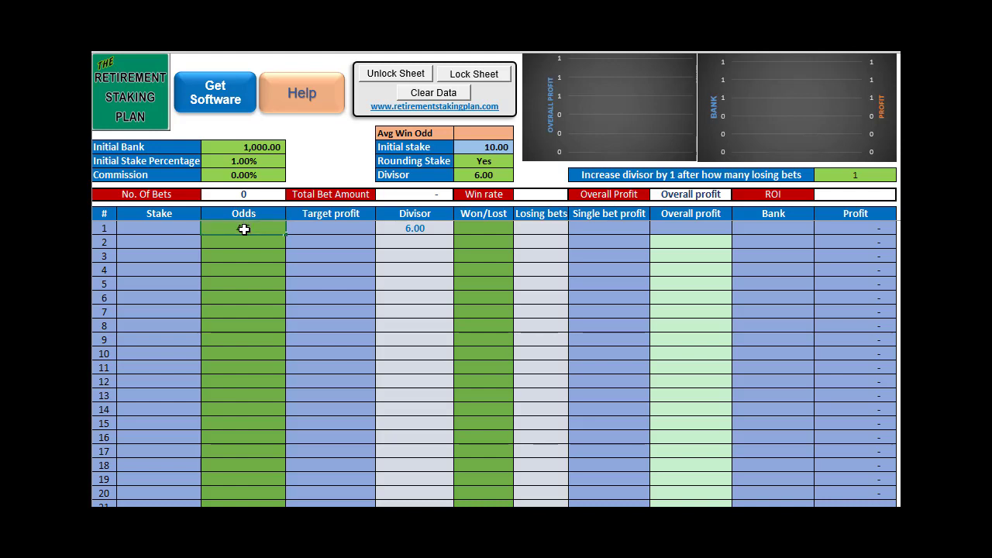
{"action": "type", "text": "4.5"}
{"action": "key", "text": "Return"}
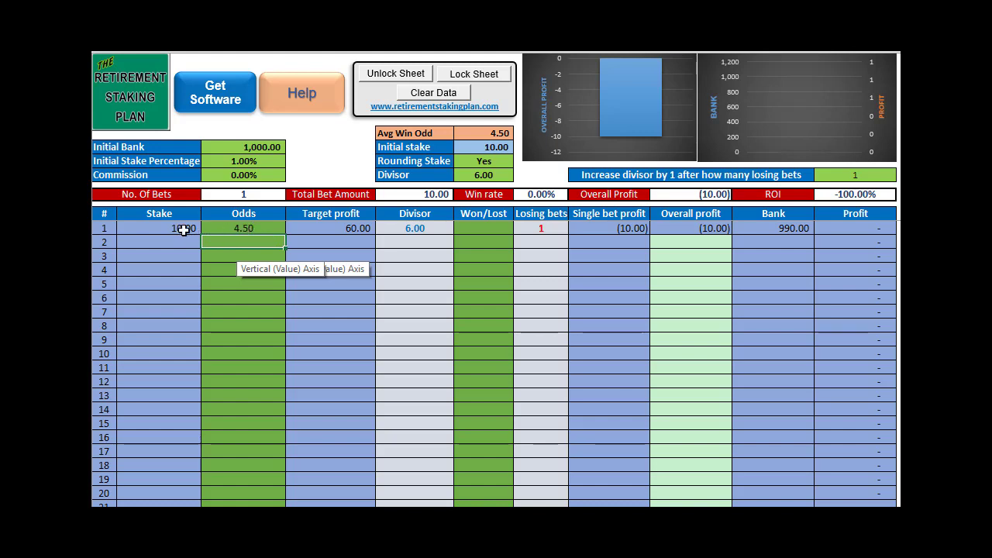
Step: Set the first bet's odds to 3.75 and mark the bet as Won
{"action": "left_click", "coordinate": [228, 227]}
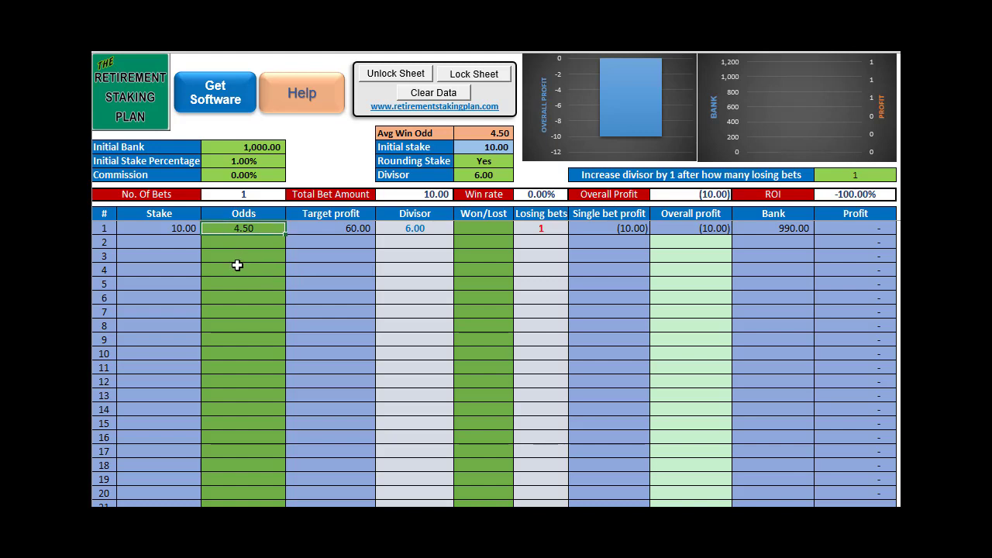
{"action": "type", "text": "3.75"}
{"action": "key", "text": "Return"}
{"action": "left_click", "coordinate": [481, 228]}
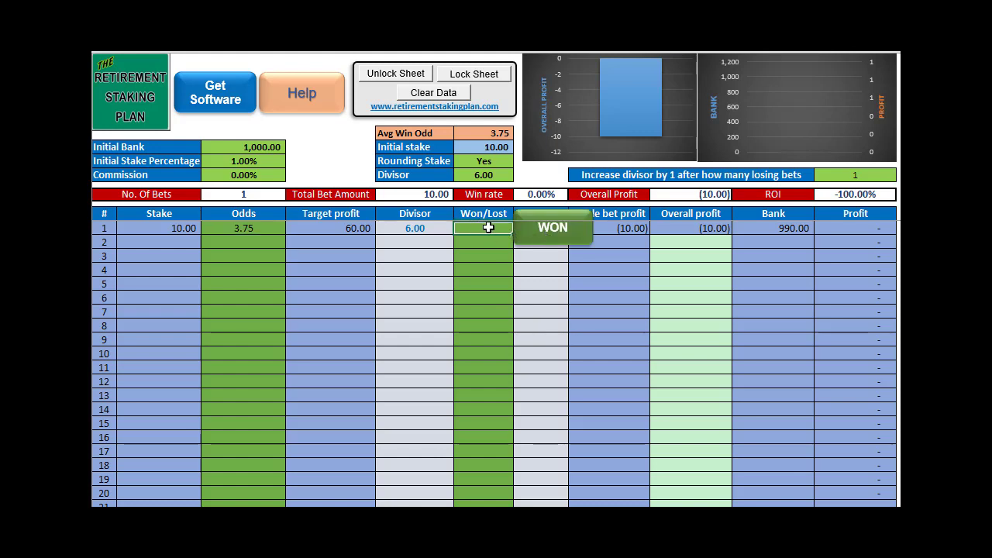
{"action": "left_click", "coordinate": [546, 233]}
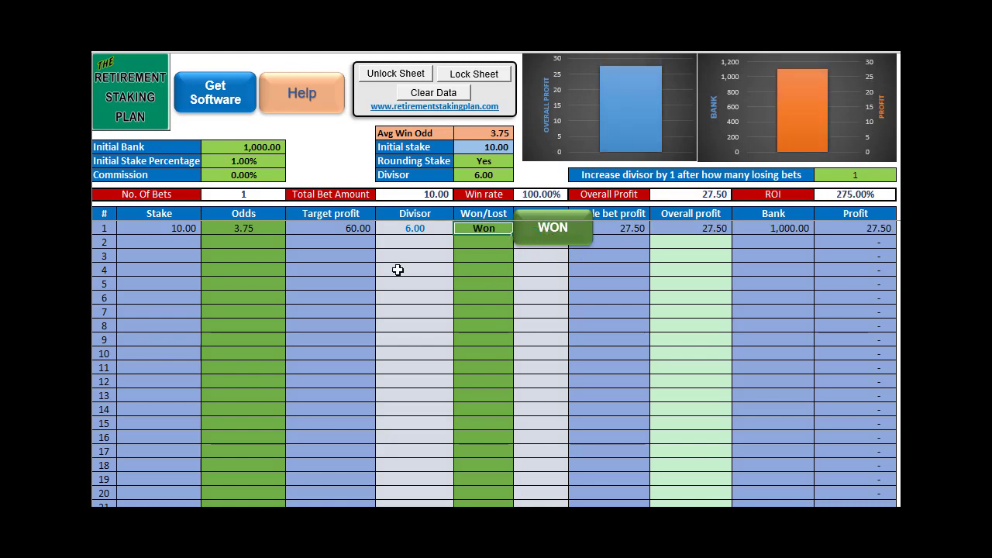
Step: Enter odds of 6.0 for the second bet
{"action": "left_click", "coordinate": [254, 242]}
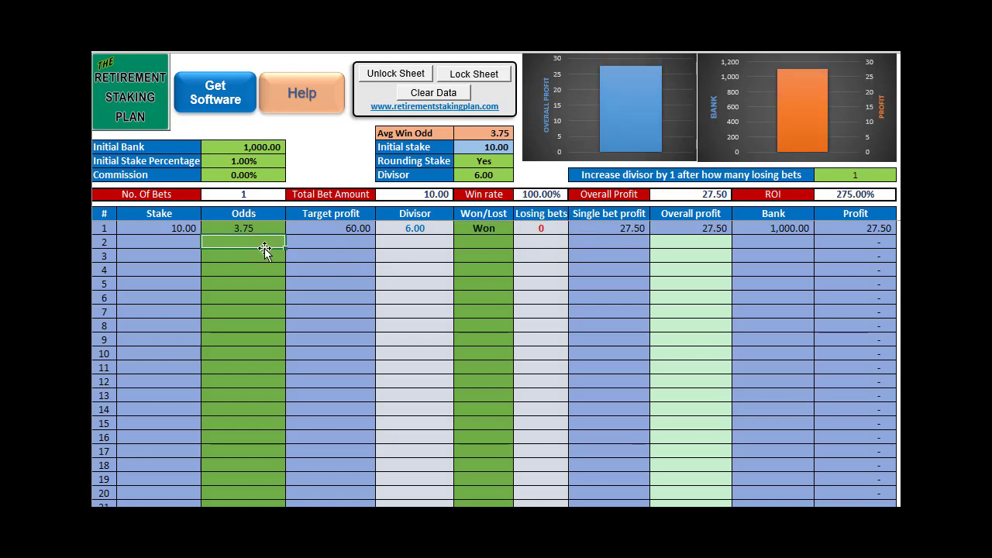
{"action": "double_click", "coordinate": [264, 248]}
{"action": "type", "text": "6.0"}
{"action": "key", "text": "Return"}
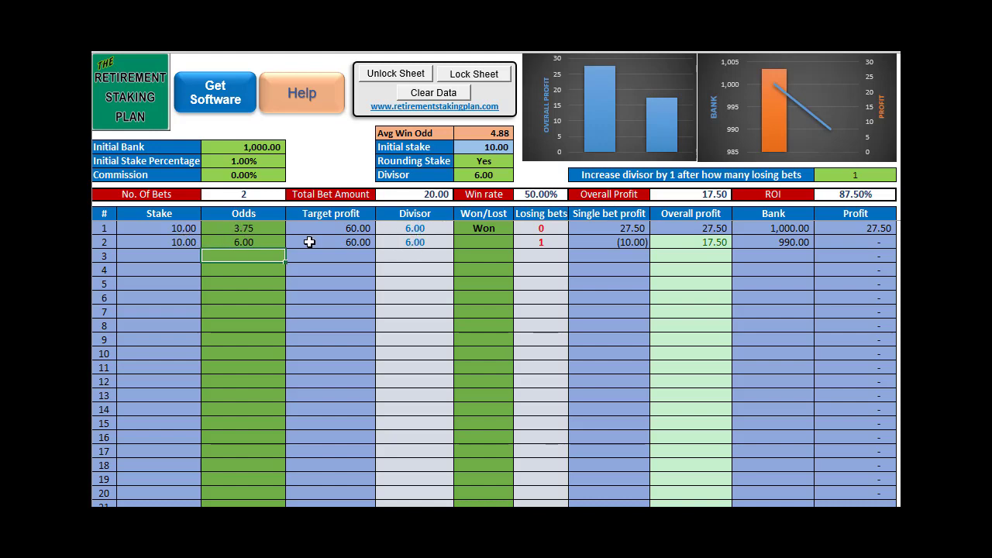
{"action": "left_click", "coordinate": [254, 242]}
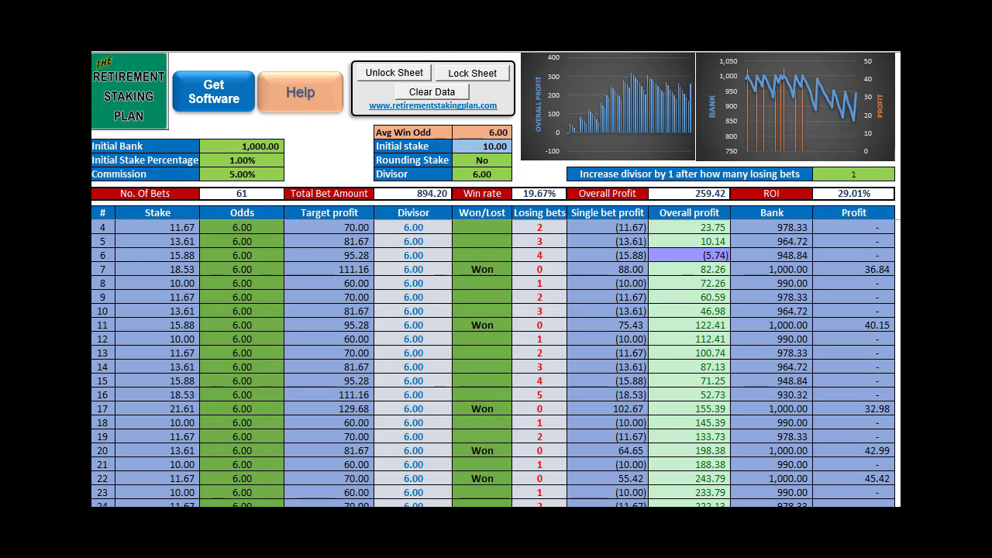
Step: Look through the RetirementStakingPlan sheets, including the Commission and Initial Bank settings on RetirementStakingPlan3, and return to the first plan sheet
{"action": "left_click", "coordinate": [413, 194]}
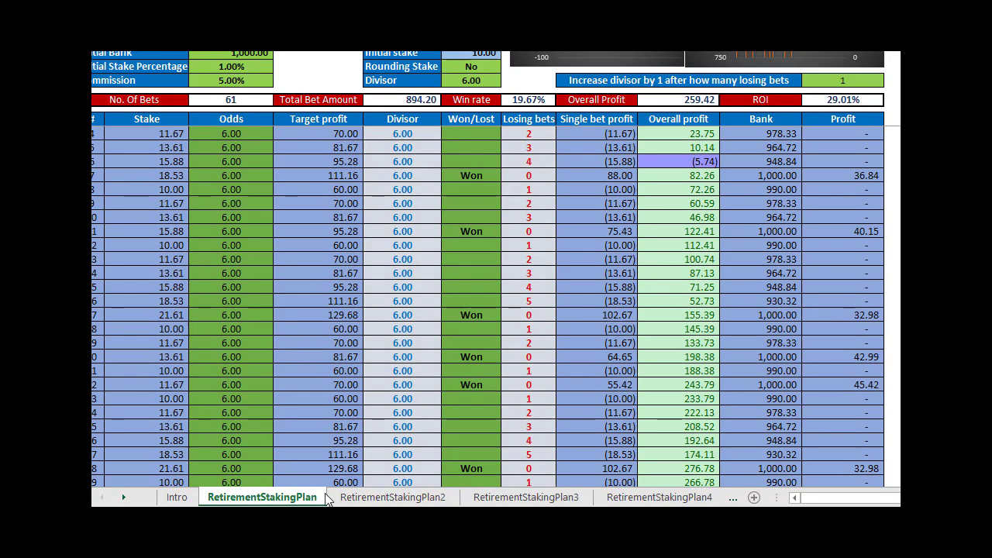
{"action": "left_click", "coordinate": [401, 502]}
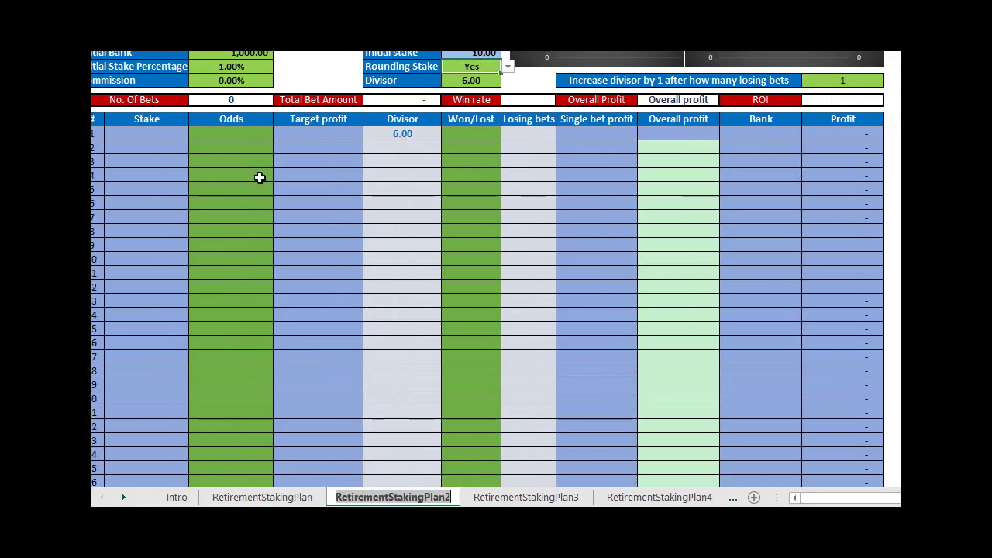
{"action": "left_click", "coordinate": [518, 500]}
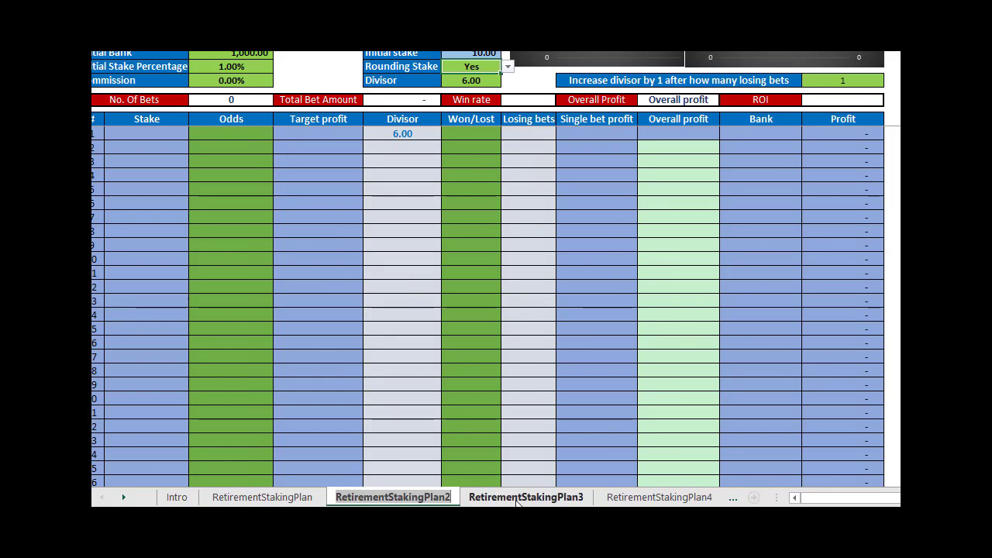
{"action": "left_click", "coordinate": [236, 81]}
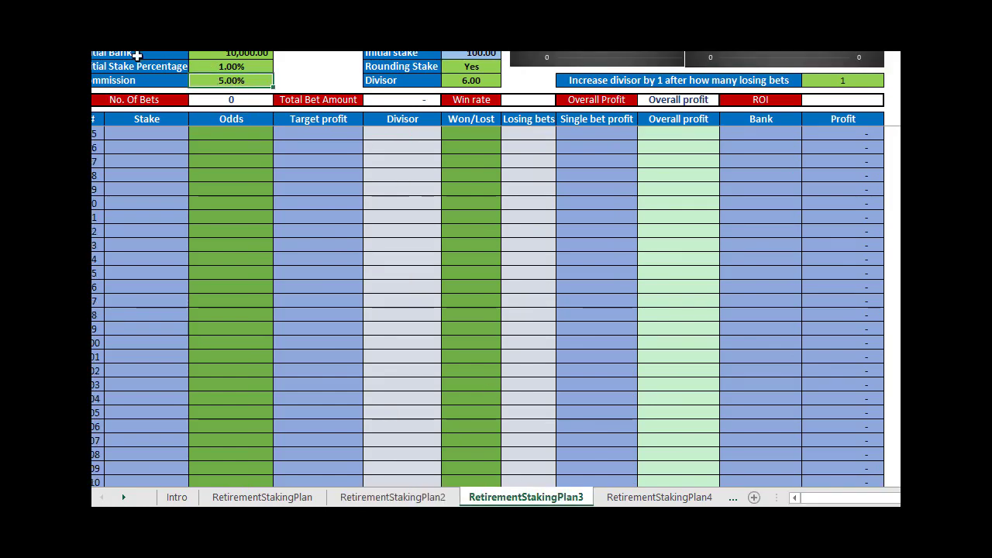
{"action": "left_click", "coordinate": [100, 54]}
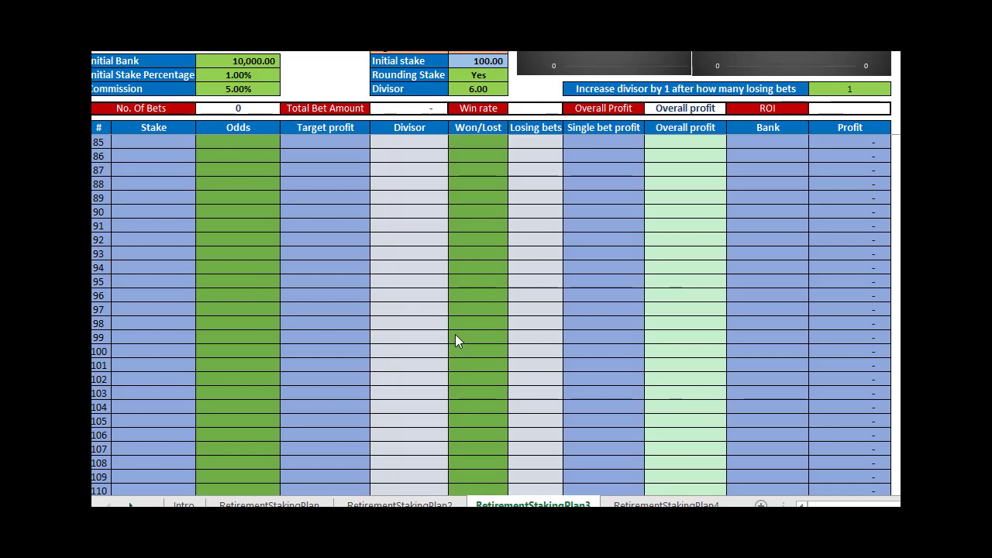
{"action": "left_click", "coordinate": [671, 505]}
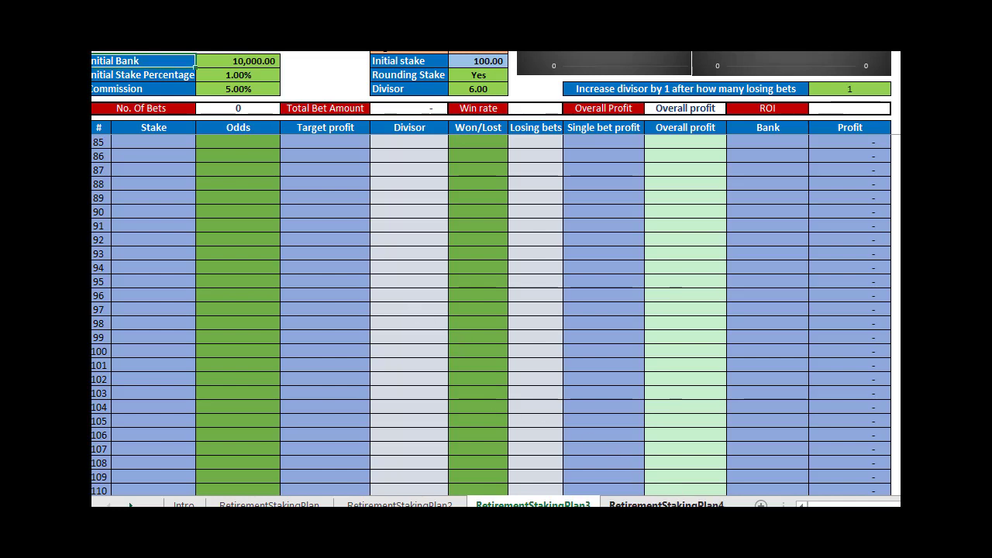
{"action": "left_click", "coordinate": [400, 504]}
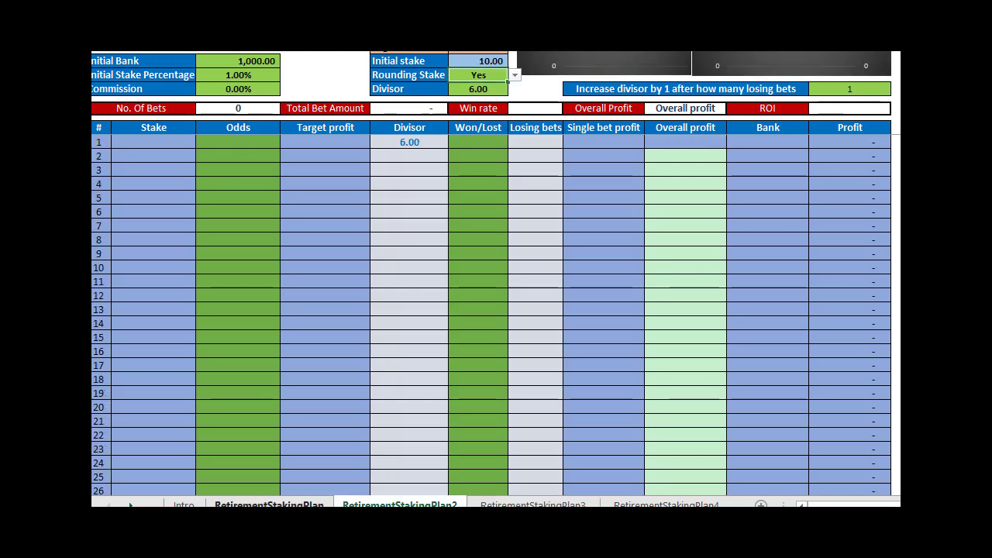
{"action": "left_click", "coordinate": [269, 504]}
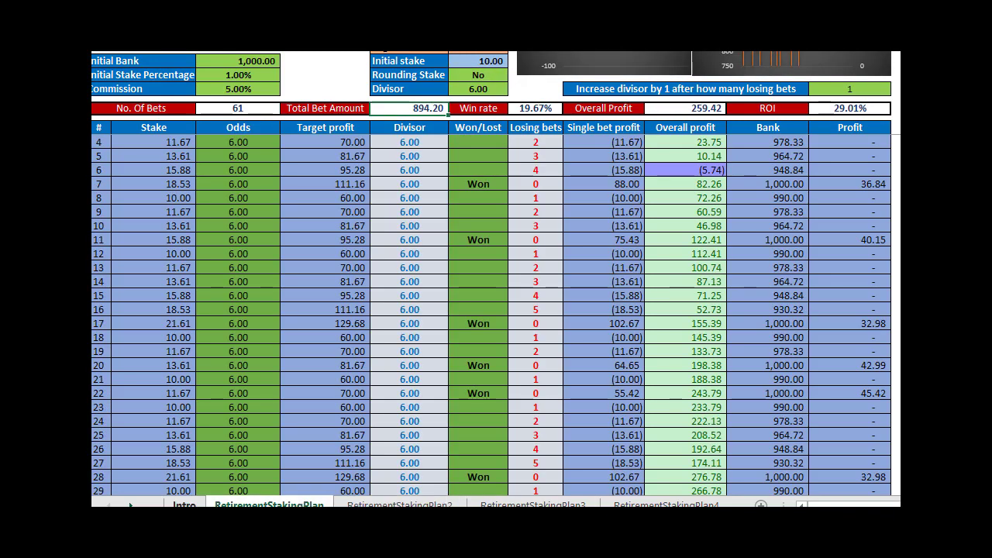
Step: Review the usage instructions and the guide for activating macros in Excel on the Intro sheet
{"action": "left_click", "coordinate": [184, 504]}
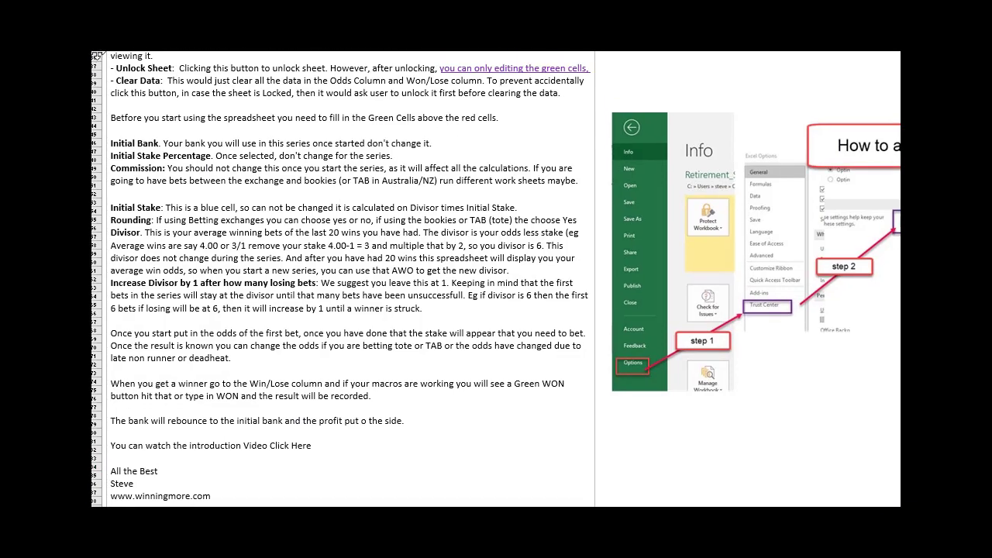
{"action": "scroll", "coordinate": [258, 209], "scroll_direction": "up", "scroll_amount": 4}
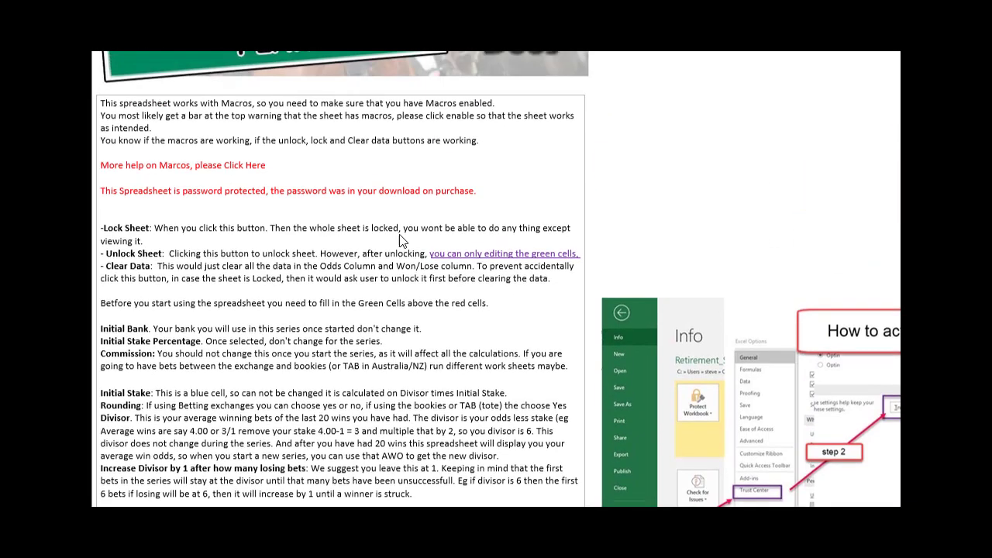
{"action": "scroll", "coordinate": [547, 222], "scroll_direction": "down", "scroll_amount": 3}
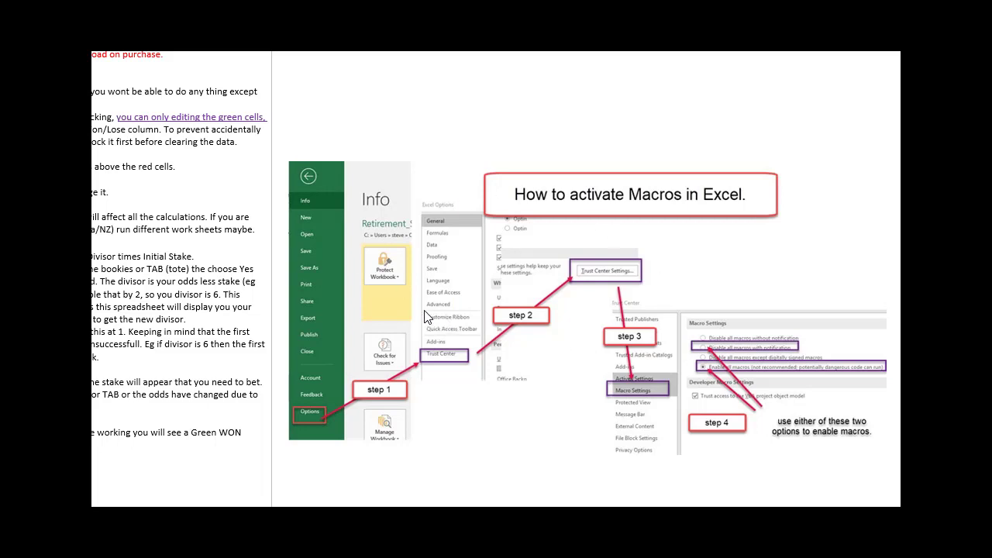
{"action": "scroll", "coordinate": [423, 313], "scroll_direction": "down", "scroll_amount": 1}
{"action": "scroll", "coordinate": [423, 313], "scroll_direction": "down", "scroll_amount": 1}
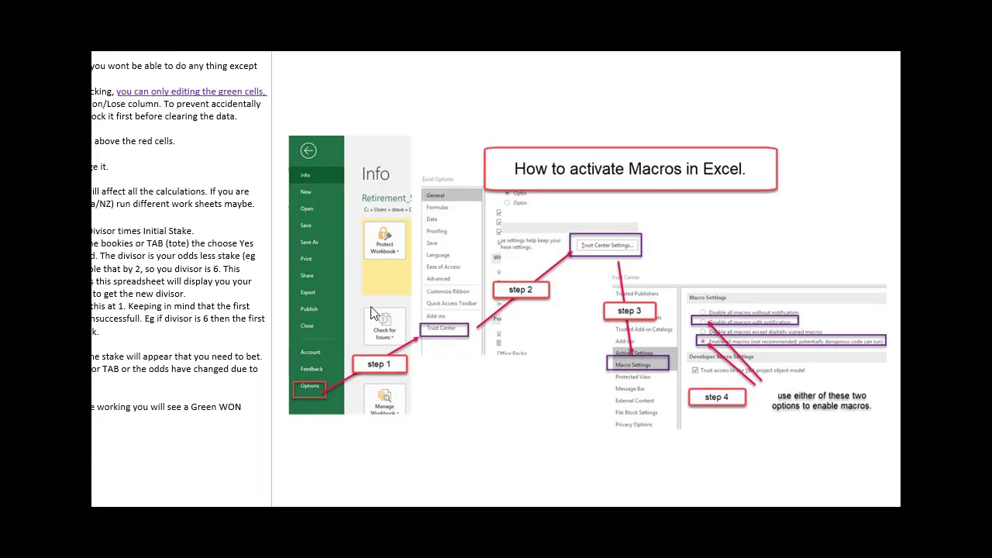
{"action": "scroll", "coordinate": [372, 312], "scroll_direction": "up", "scroll_amount": 3}
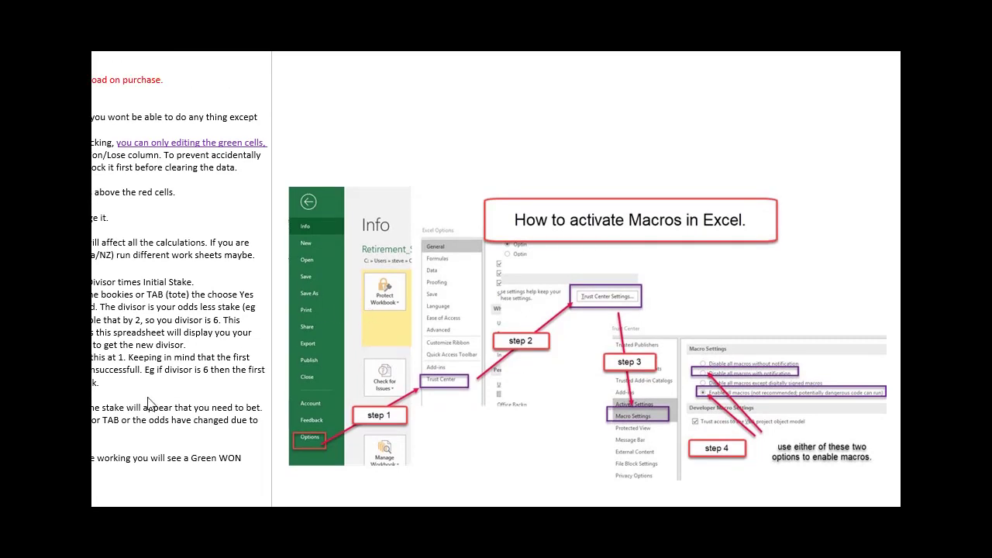